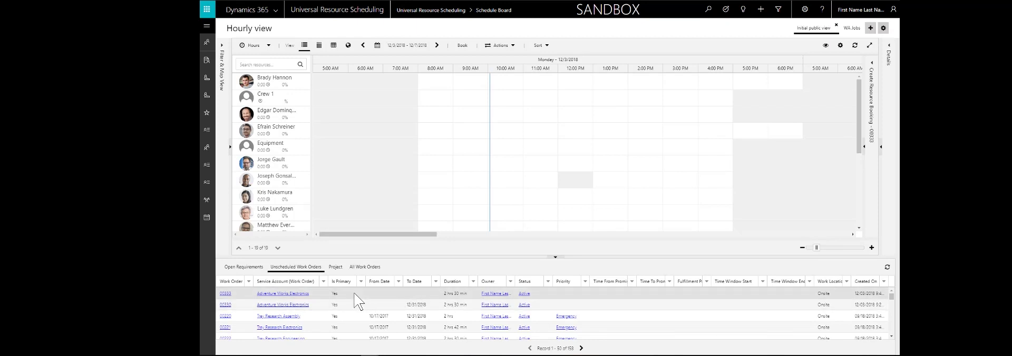
# - Book work order 00333 at 10:00 AM on the third listed resource, and again from All Work Orders on the fourth resource and Equipment
pyautogui.moveTo(359, 302); pyautogui.dragTo(494, 114)
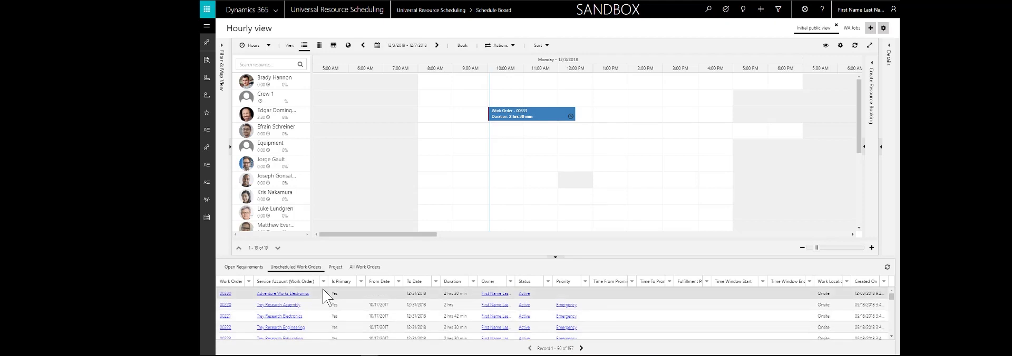
pyautogui.click(369, 268)
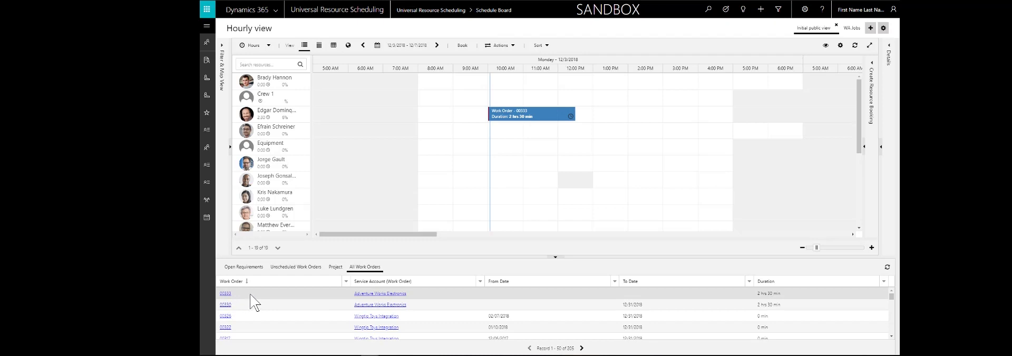
pyautogui.moveTo(251, 295); pyautogui.dragTo(494, 132)
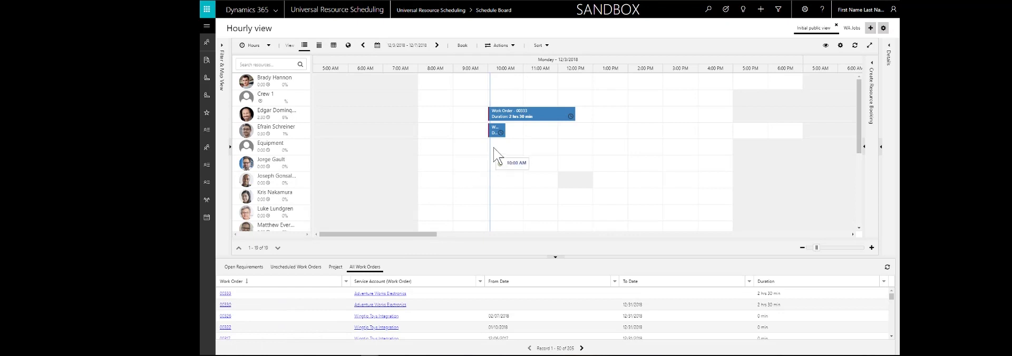
pyautogui.moveTo(496, 153); pyautogui.dragTo(492, 154)
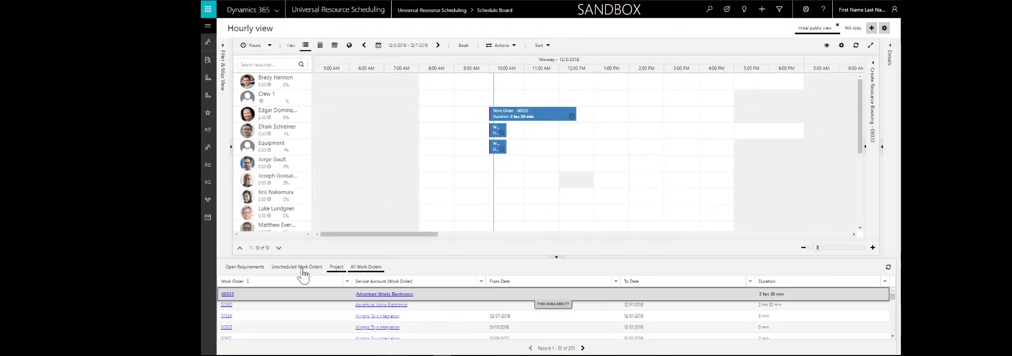
# - Open resource requirement 00333 and review its duration, effort and scheduling details
pyautogui.click(279, 296)
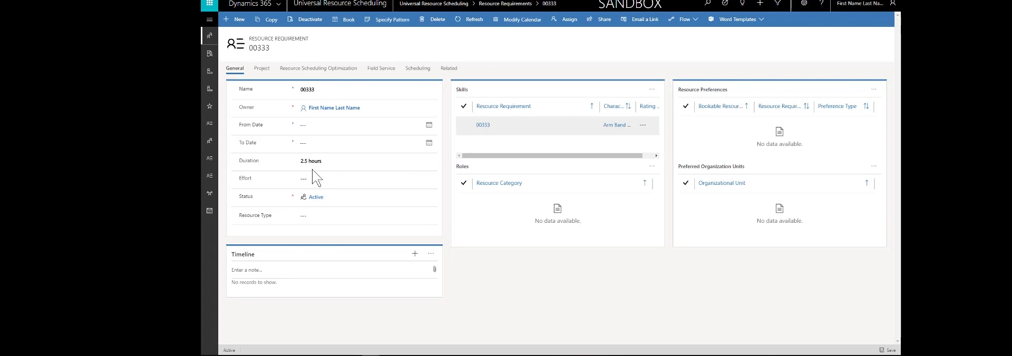
pyautogui.click(330, 178)
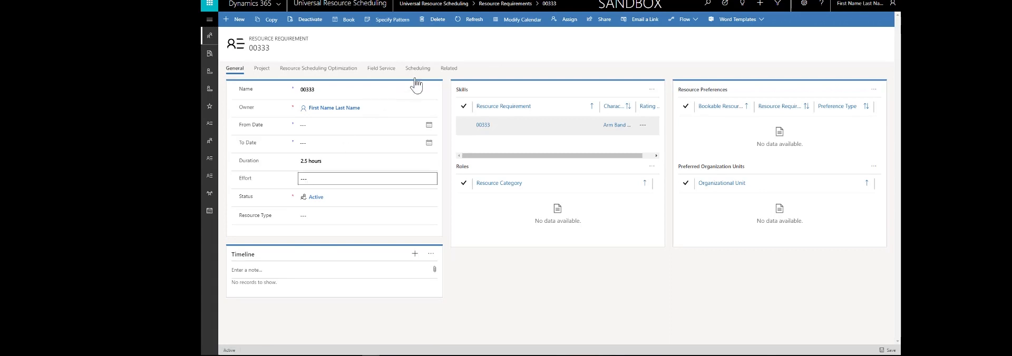
pyautogui.click(418, 69)
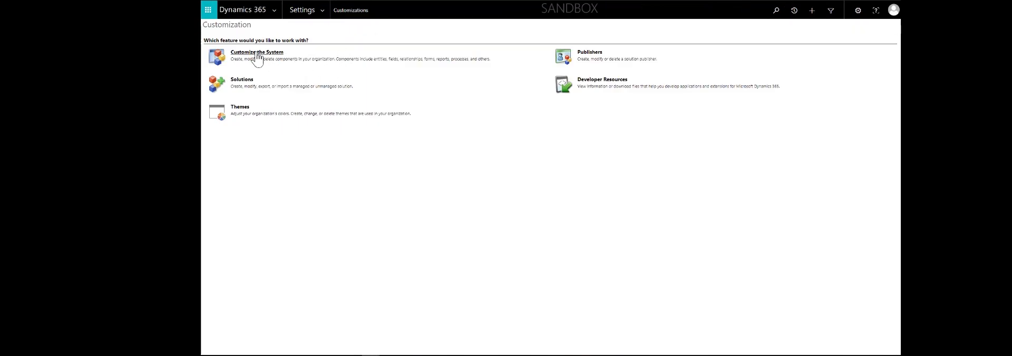
# - Open the system customization's default solution and look through its list of entities
pyautogui.click(258, 54)
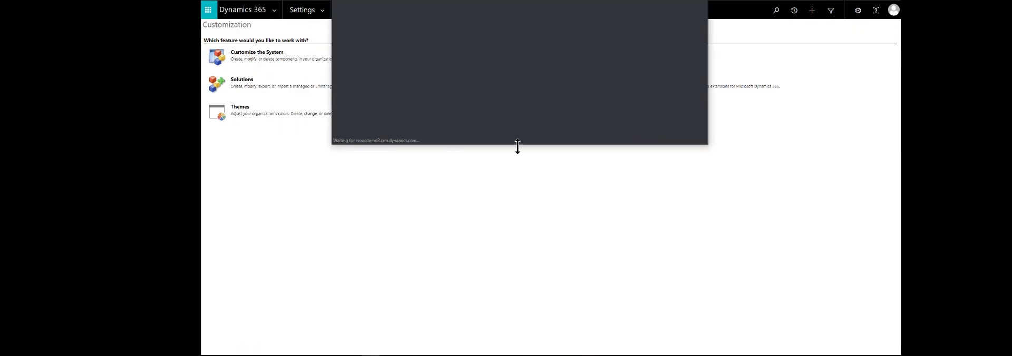
pyautogui.scroll(-5, 382, 151)
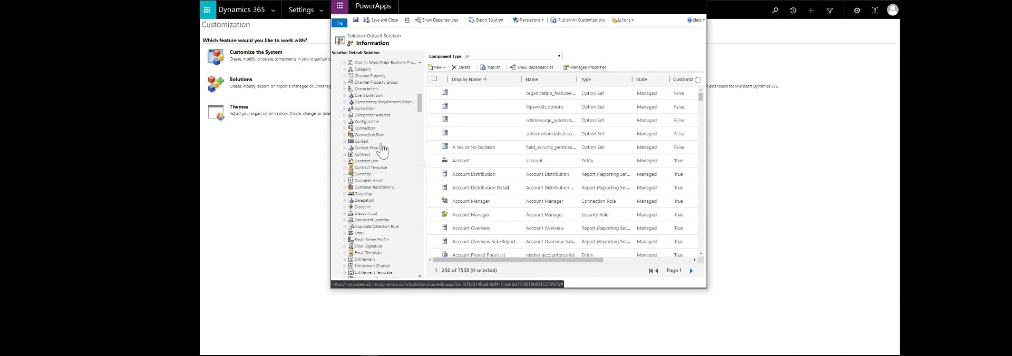
pyautogui.scroll(-10, 383, 152)
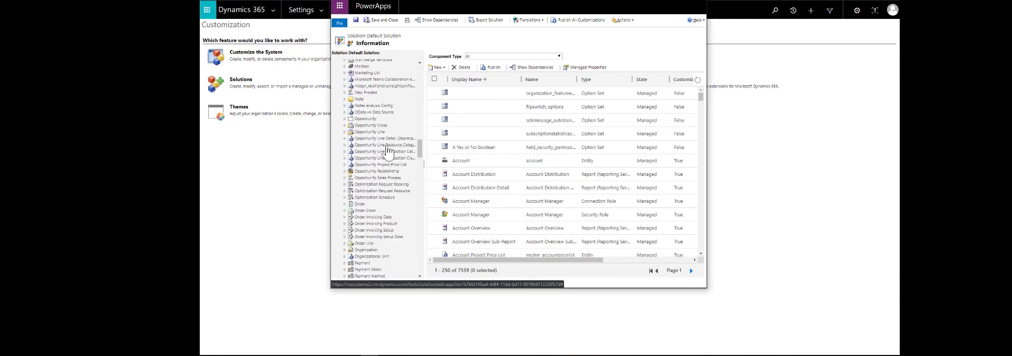
pyautogui.scroll(-10, 388, 153)
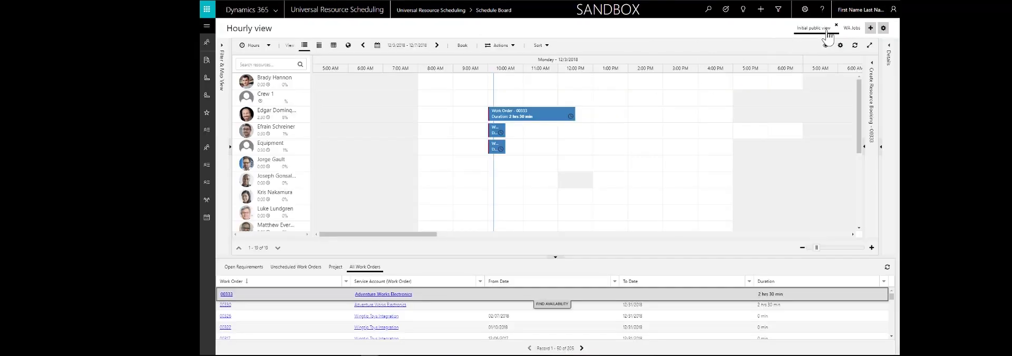
# - Review the requirement panel views in the Initial public view tab settings and close them without applying anything
pyautogui.doubleClick(813, 30)
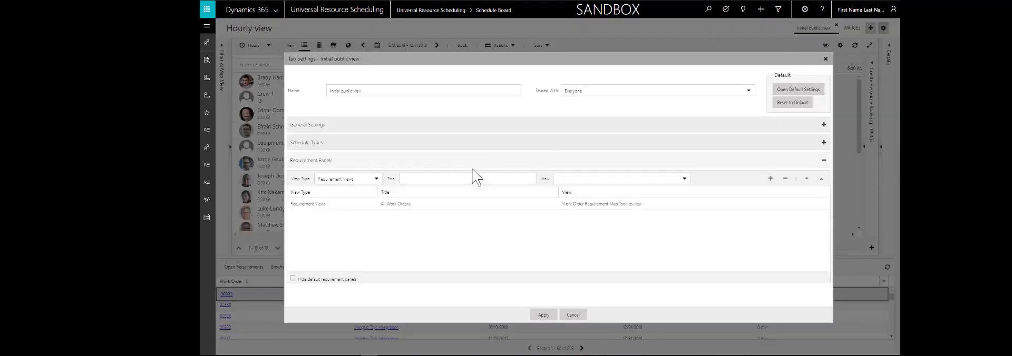
pyautogui.click(610, 178)
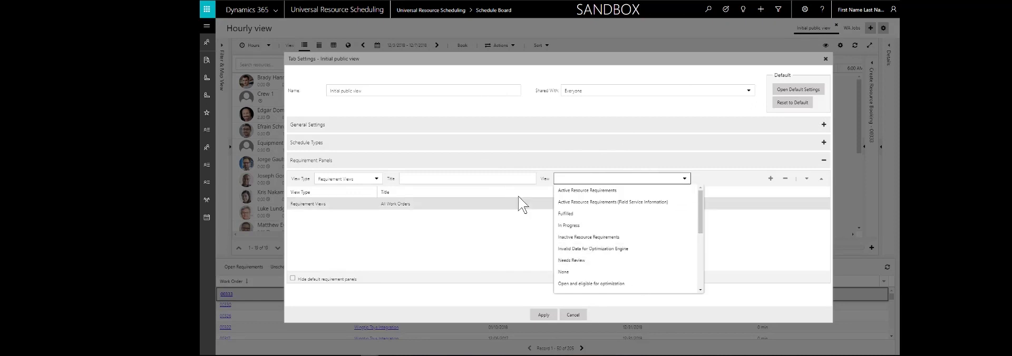
pyautogui.click(498, 179)
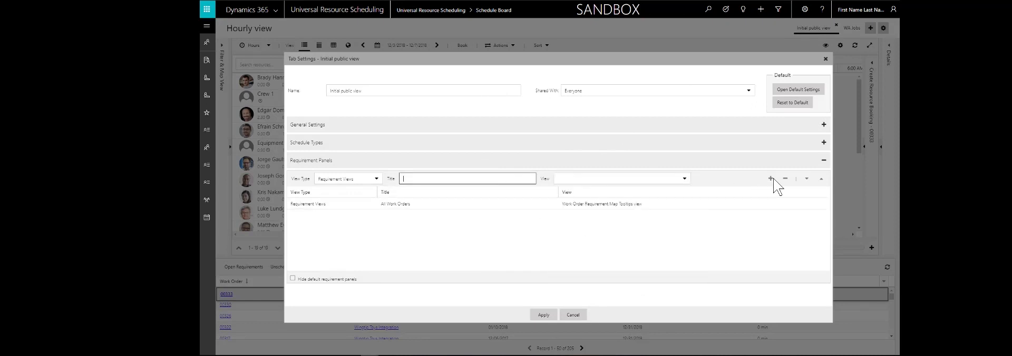
pyautogui.click(572, 315)
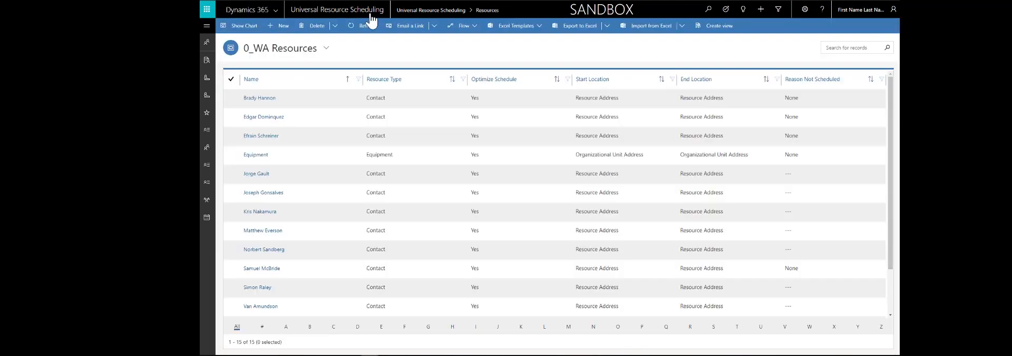
# - Open the Work Order entity from the entities enabled for resource scheduling in Administration to examine its scheduling settings
pyautogui.click(207, 25)
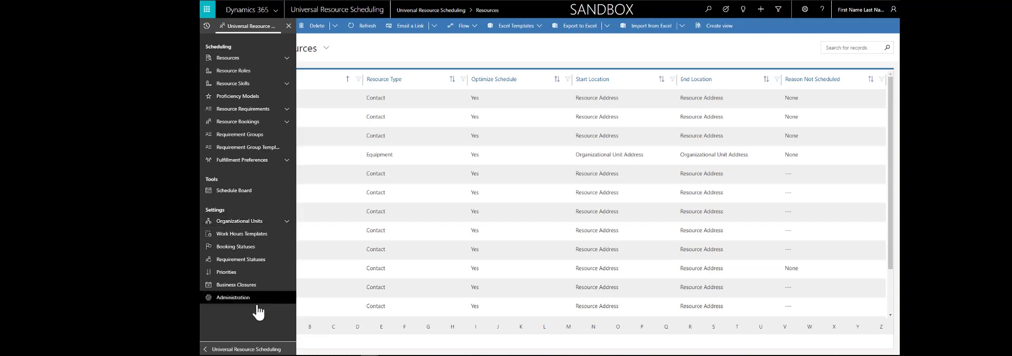
pyautogui.click(234, 298)
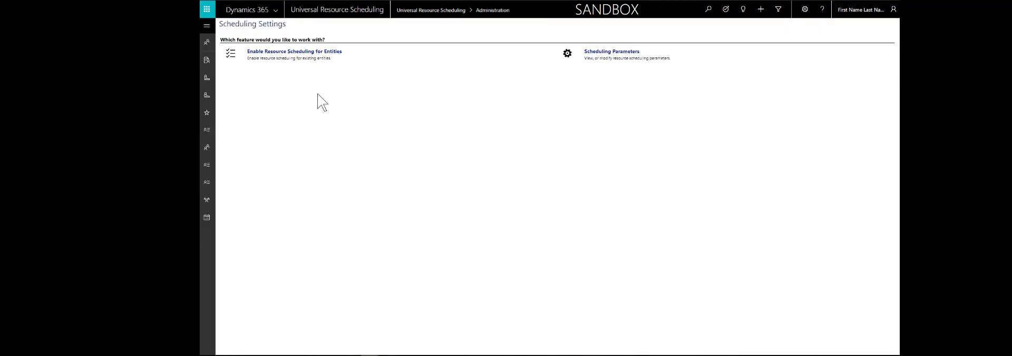
pyautogui.click(281, 57)
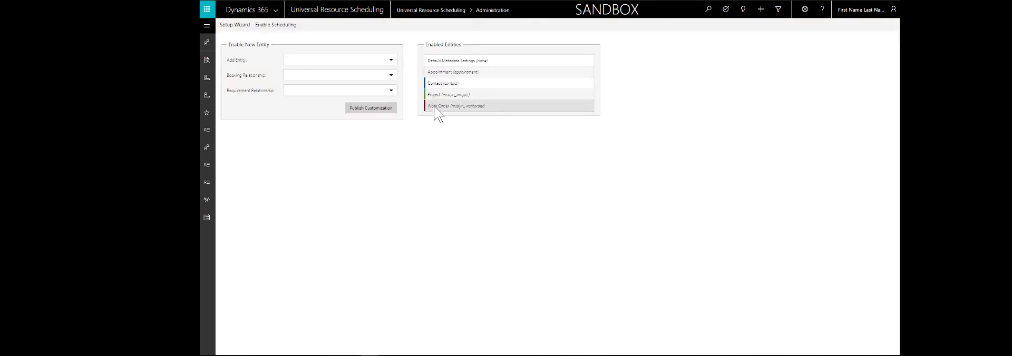
pyautogui.click(476, 106)
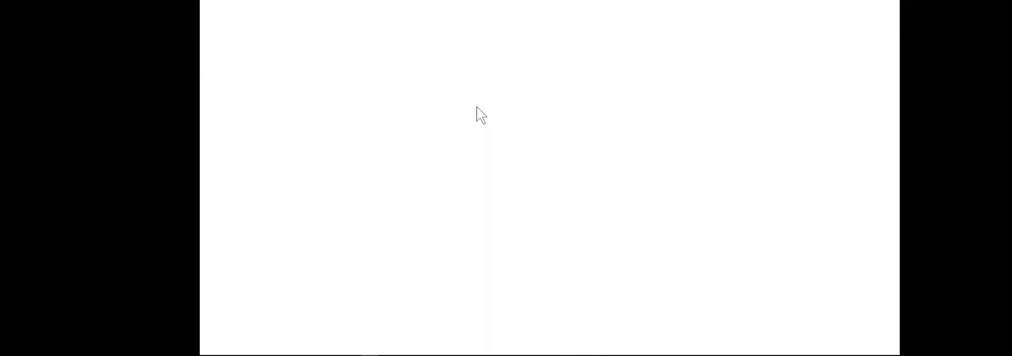
pyautogui.moveTo(245, 216)
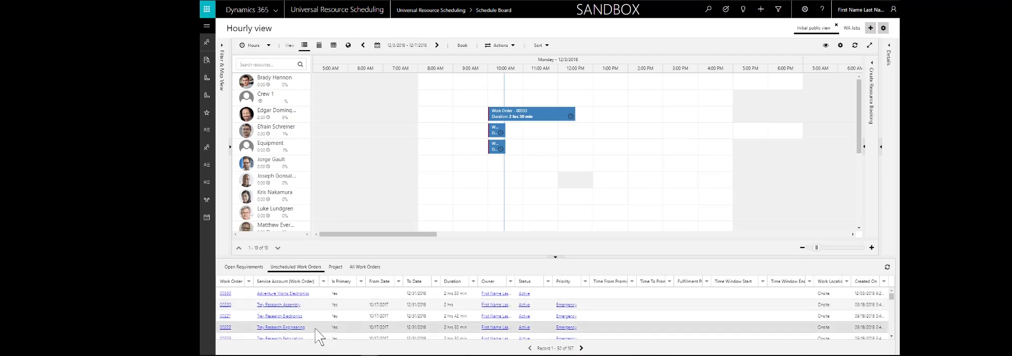
# - Book work order 00222 at 10:30 AM for the sixth listed resource, and create a 10:30 AM to 12:00 PM booking for requirement 00222 on the seventh
pyautogui.moveTo(333, 328); pyautogui.dragTo(509, 165)
pyautogui.moveTo(509, 196); pyautogui.dragTo(510, 196)
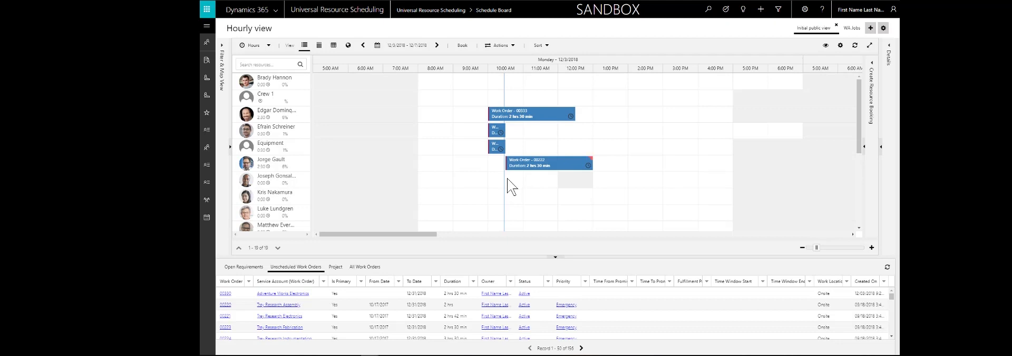
pyautogui.moveTo(507, 180); pyautogui.dragTo(554, 177)
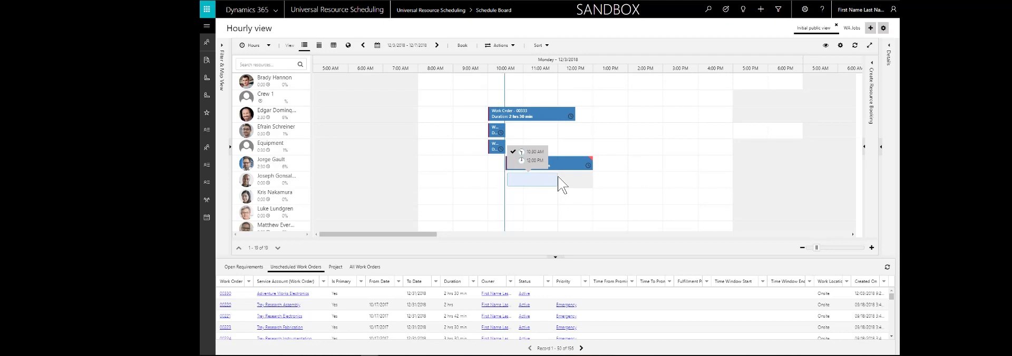
pyautogui.moveTo(558, 176); pyautogui.dragTo(556, 178)
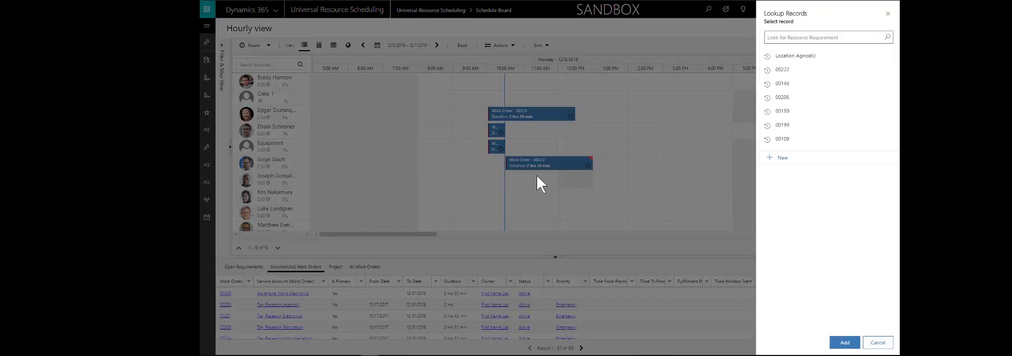
pyautogui.click(787, 37)
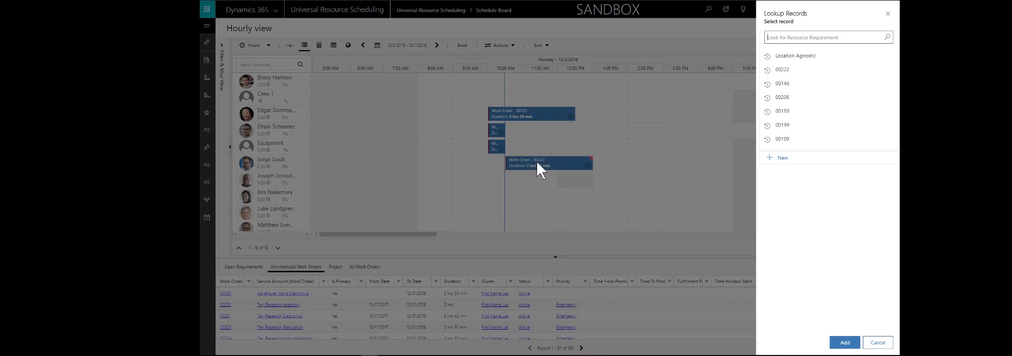
pyautogui.click(785, 71)
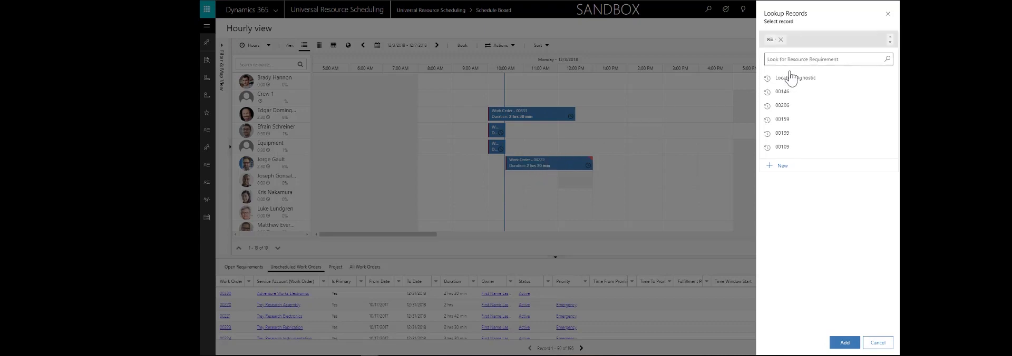
pyautogui.click(844, 342)
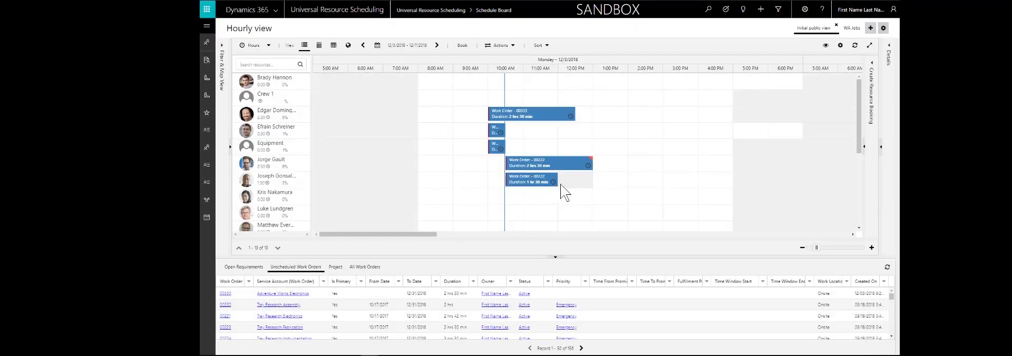
# - Inspect the two 00222 bookings and open the linked resource requirement to review its duration and scheduling details
pyautogui.moveTo(554, 179)
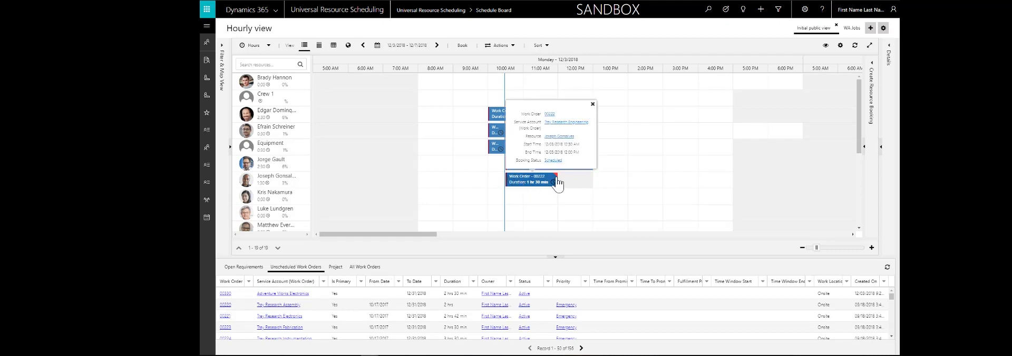
pyautogui.moveTo(588, 165)
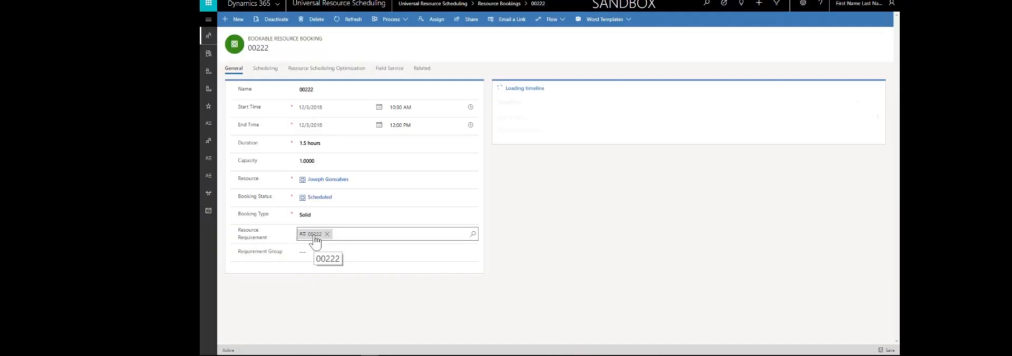
pyautogui.click(314, 234)
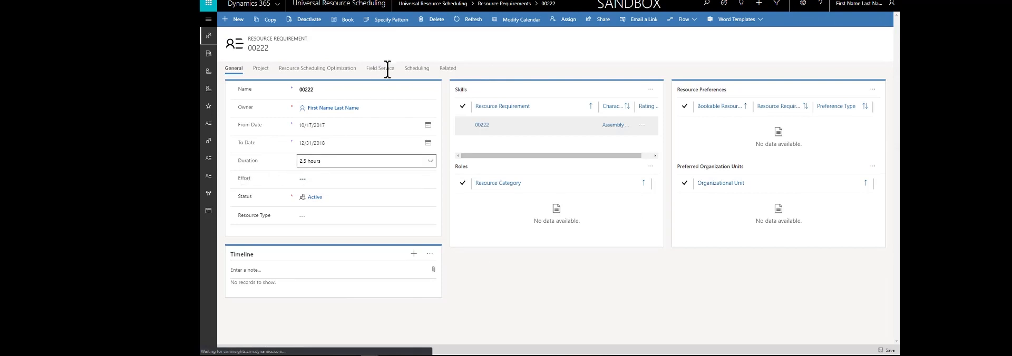
pyautogui.click(419, 71)
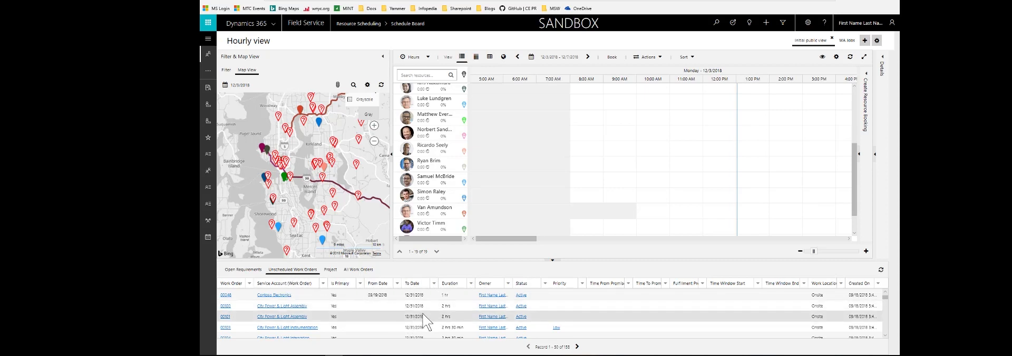
# - Find availability for unscheduled work order 00103 and book it on the first two suggested resources for the afternoon
pyautogui.click(372, 325)
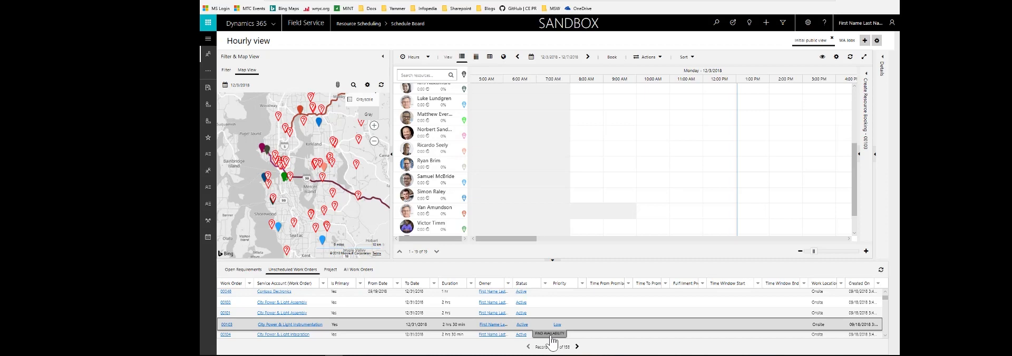
pyautogui.click(551, 335)
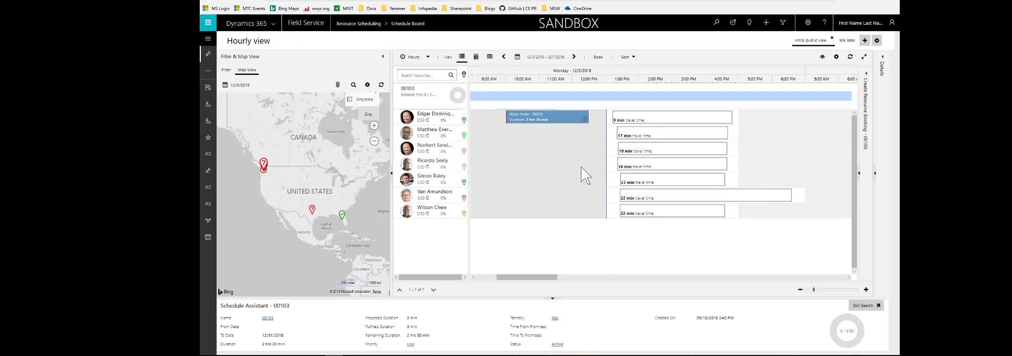
pyautogui.click(620, 117)
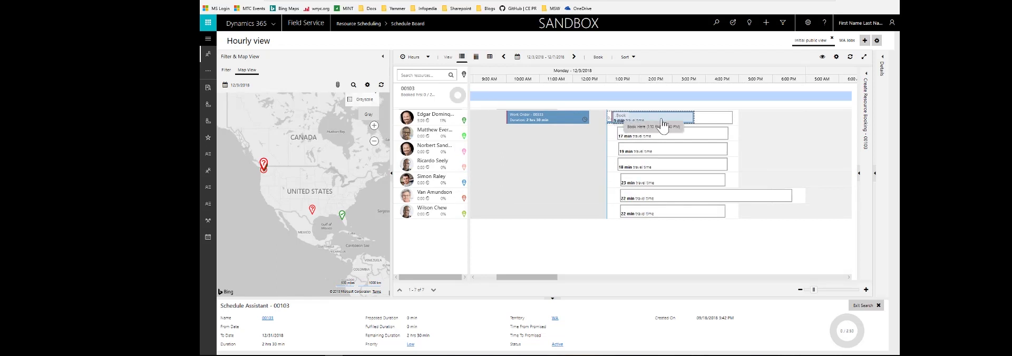
pyautogui.click(698, 120)
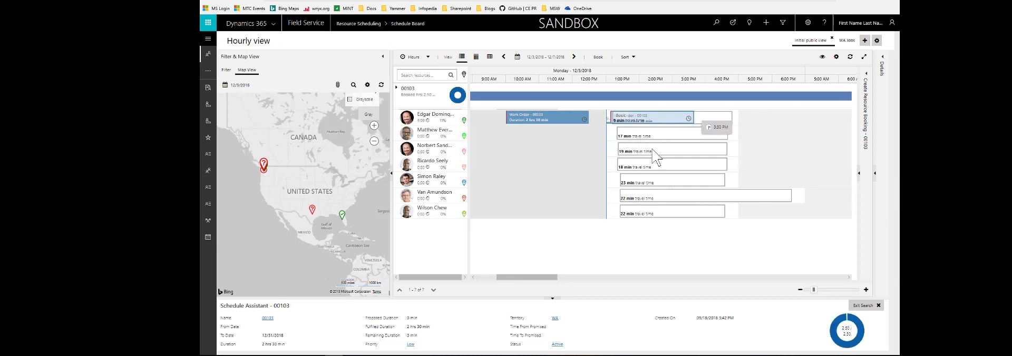
pyautogui.click(623, 138)
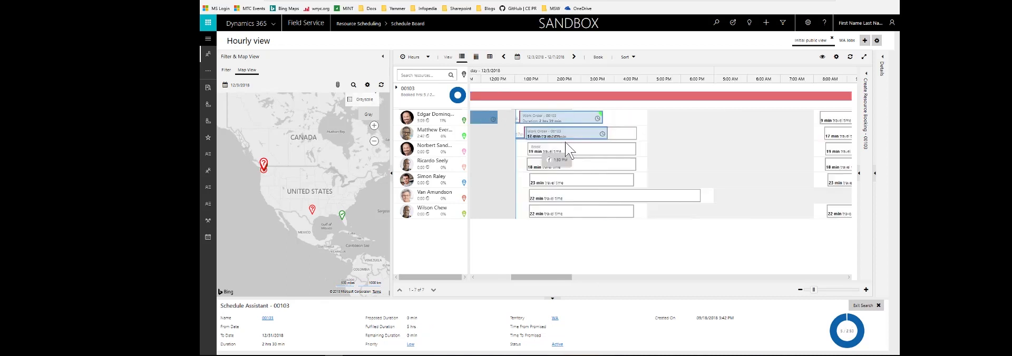
# - Book work order 00103 on the third suggested resource and shorten that booking to end at about 3:15 PM
pyautogui.click(539, 154)
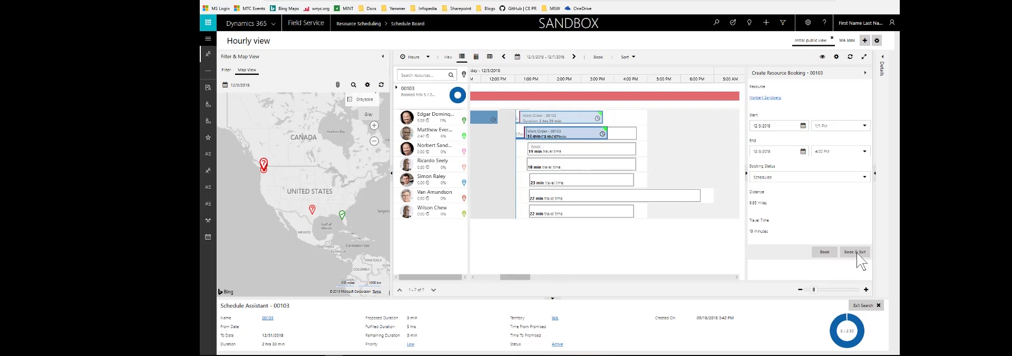
pyautogui.click(825, 253)
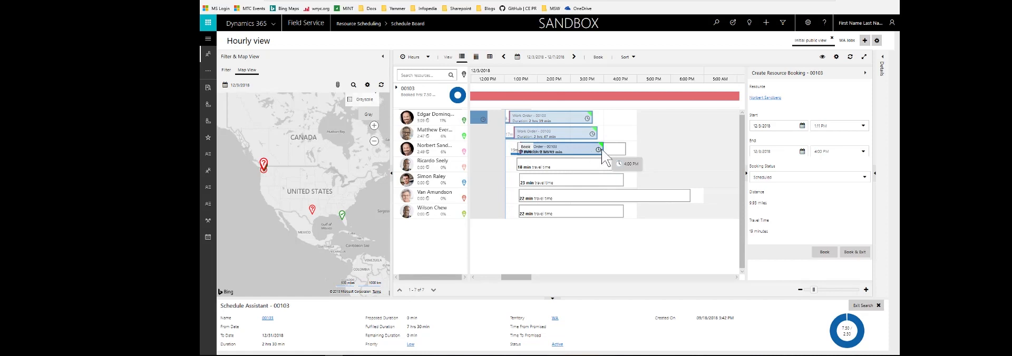
pyautogui.moveTo(604, 157); pyautogui.dragTo(582, 152)
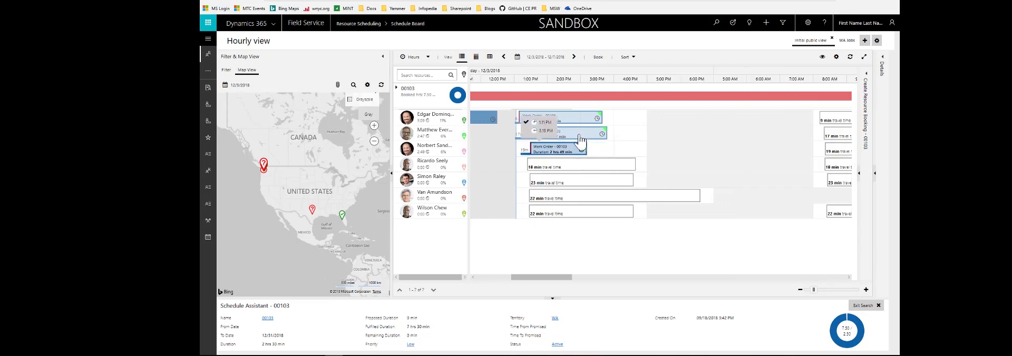
# - Shorten the second resource's 00103 booking to end level with the third resource's booking, and exit the availability search
pyautogui.click(580, 135)
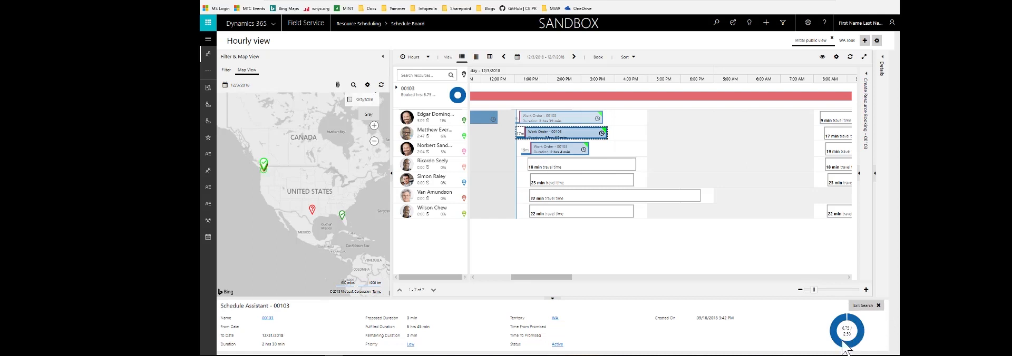
pyautogui.moveTo(848, 346)
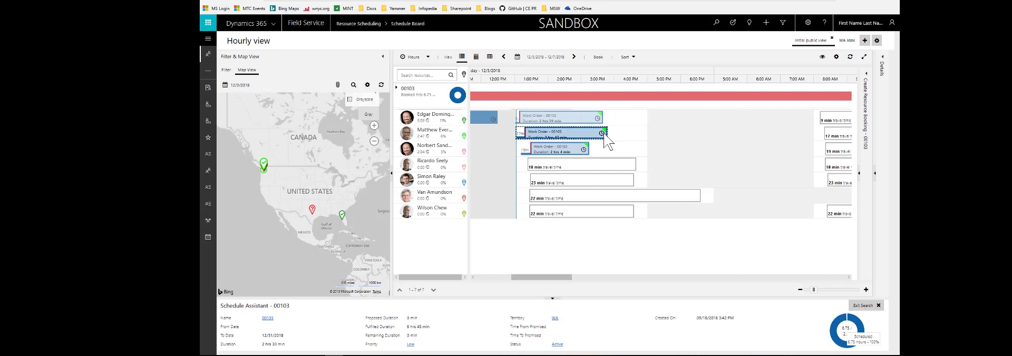
pyautogui.moveTo(602, 134); pyautogui.dragTo(639, 131)
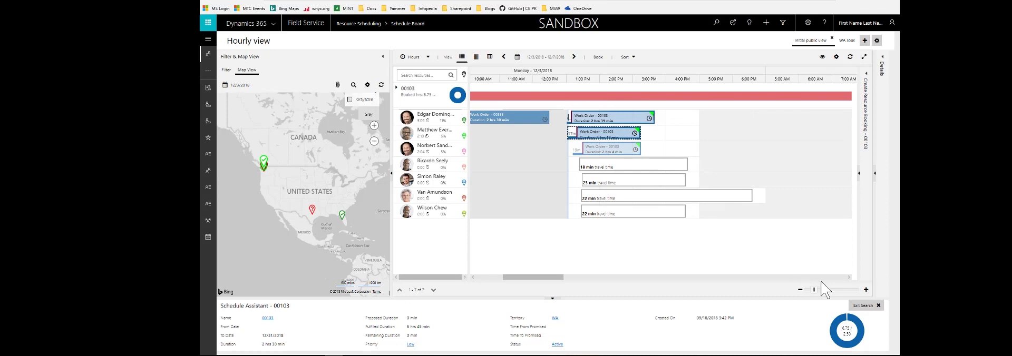
pyautogui.click(865, 306)
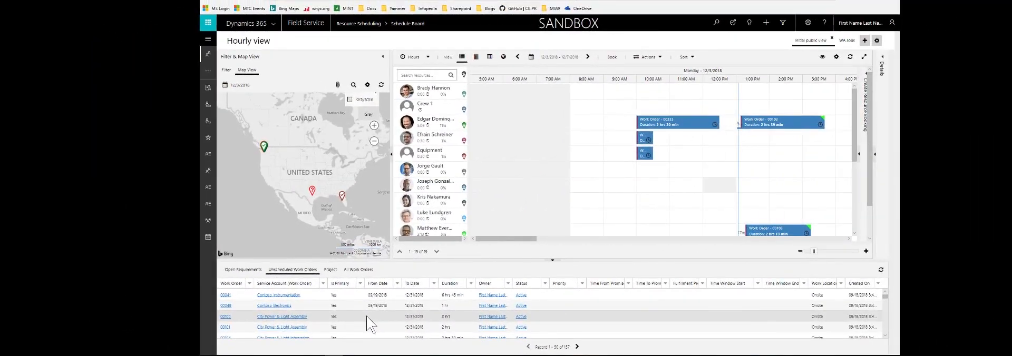
# - Find availability for unscheduled work order 00100 from its requirement on the map, and exit the search
pyautogui.click(366, 316)
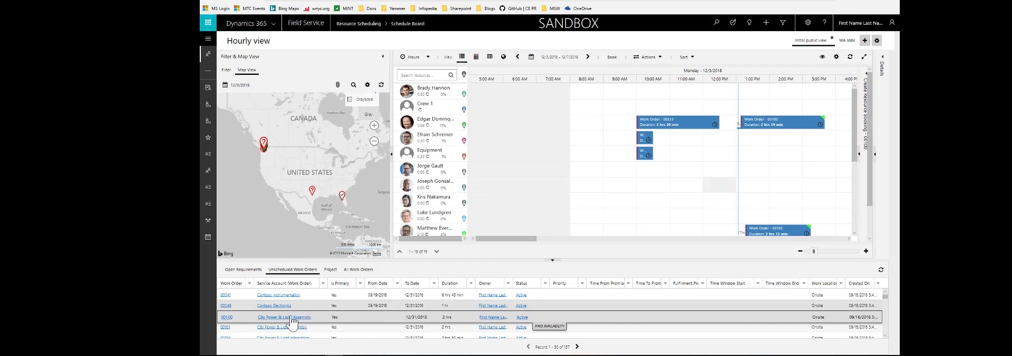
pyautogui.click(264, 148)
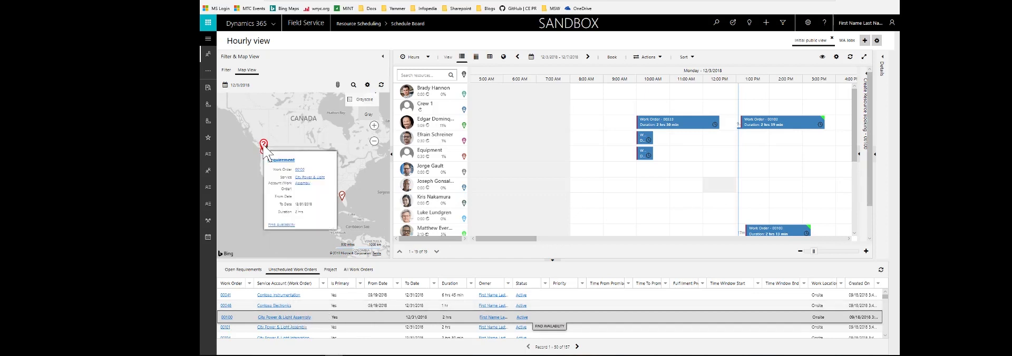
pyautogui.click(282, 226)
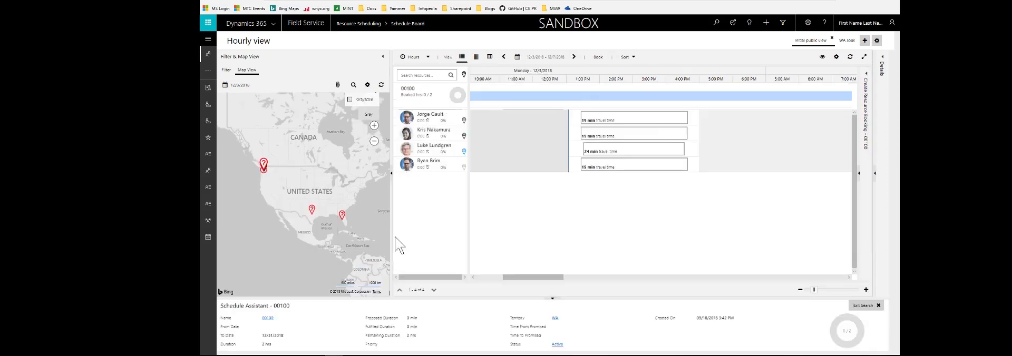
pyautogui.click(865, 309)
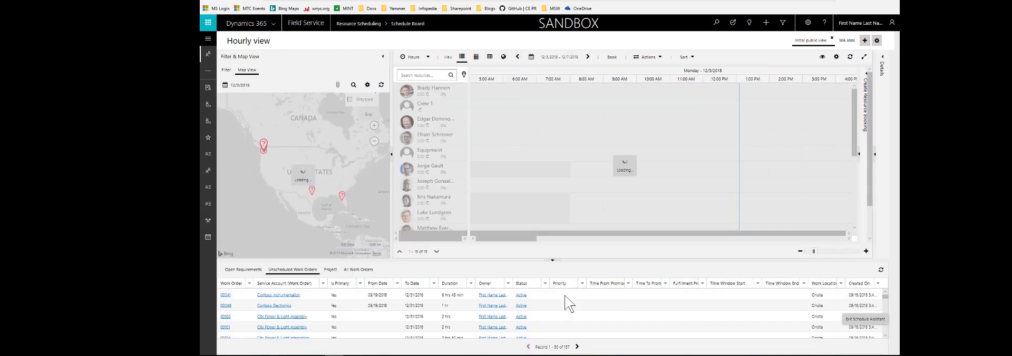
# - Open resource requirement 00100, start booking it from the record, and enlarge the schedule assistant window
pyautogui.doubleClick(355, 315)
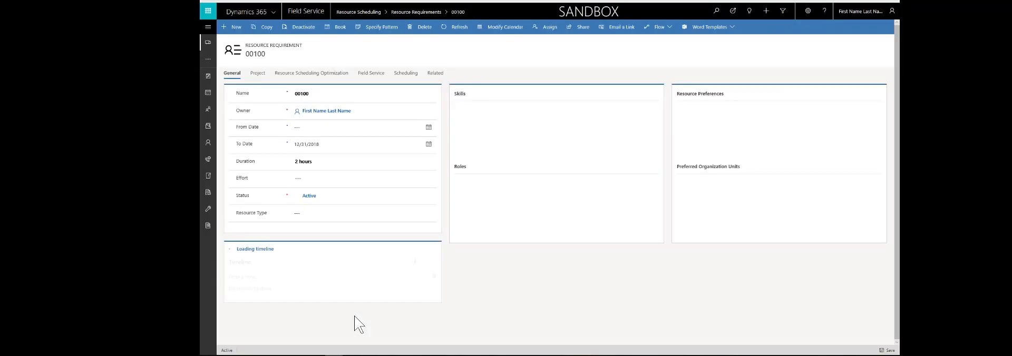
pyautogui.click(338, 30)
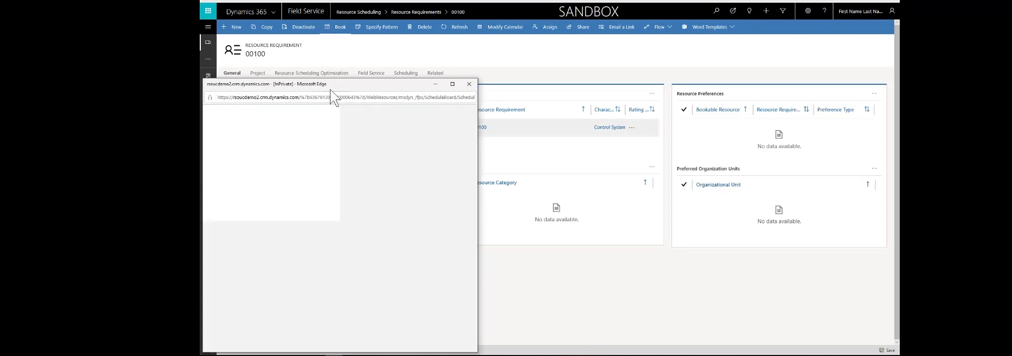
pyautogui.moveTo(352, 84); pyautogui.dragTo(413, 48)
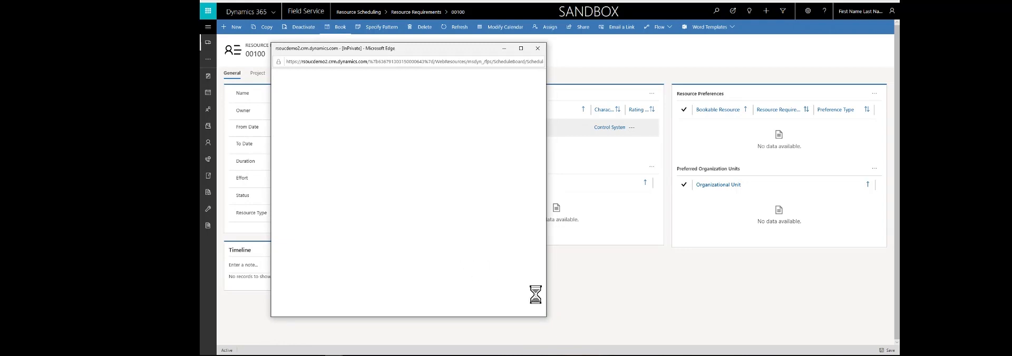
pyautogui.moveTo(544, 225); pyautogui.dragTo(844, 226)
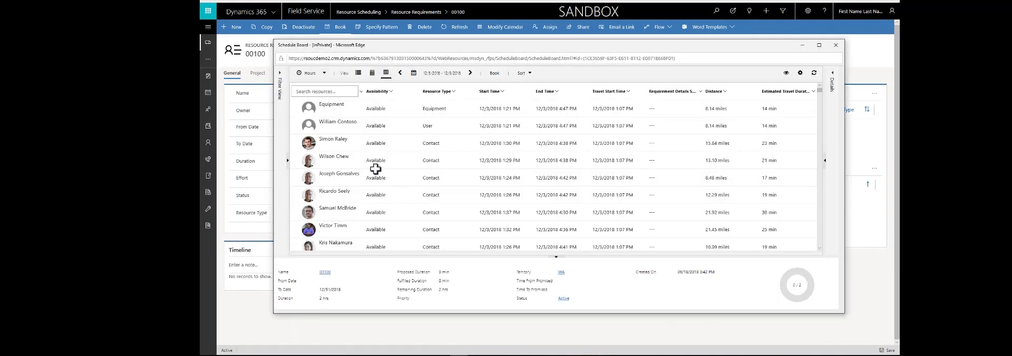
# - Book requirement 00100 on the third listed resource from 12:44 PM and on the fifth from 12:50 PM, both until 3:07 PM
pyautogui.click(338, 144)
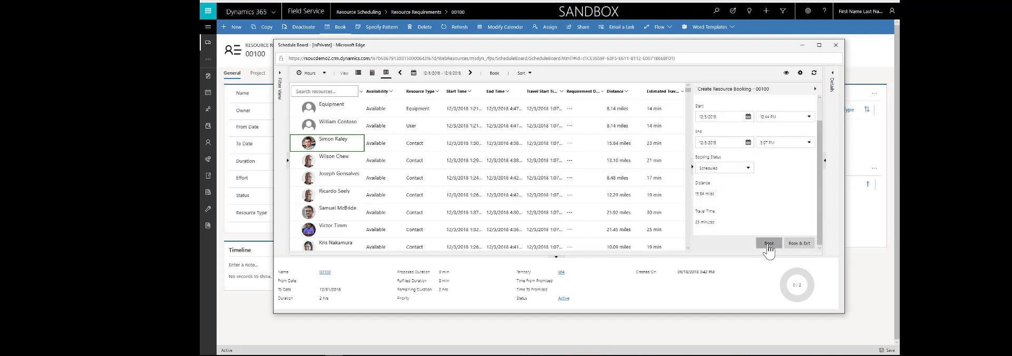
pyautogui.click(769, 248)
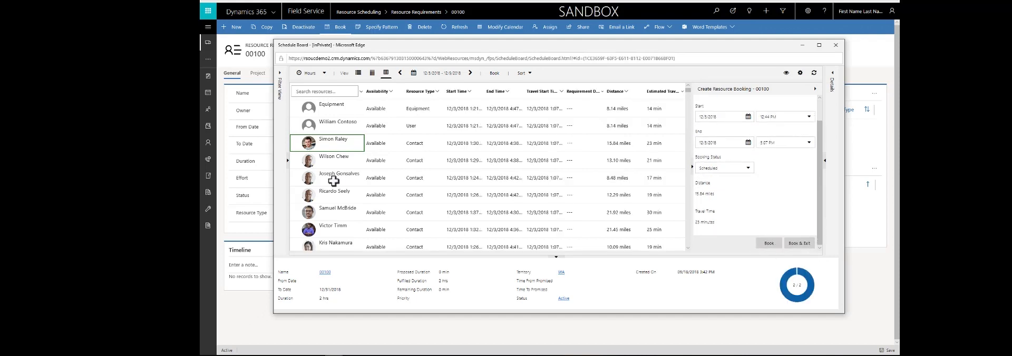
pyautogui.click(333, 181)
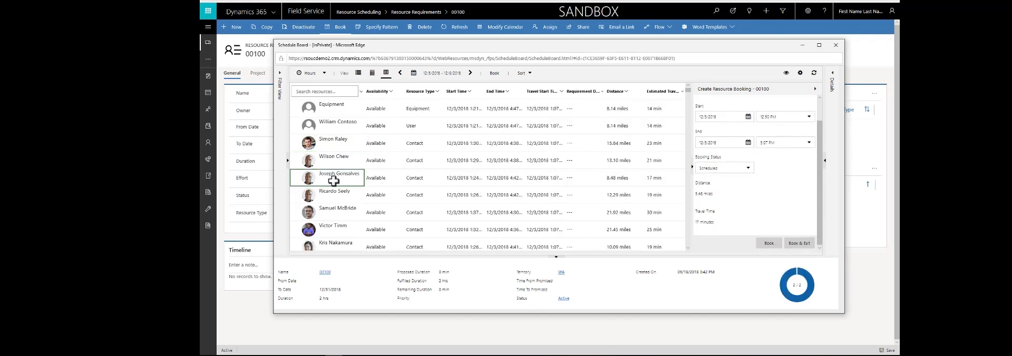
pyautogui.click(771, 243)
pyautogui.moveTo(794, 297)
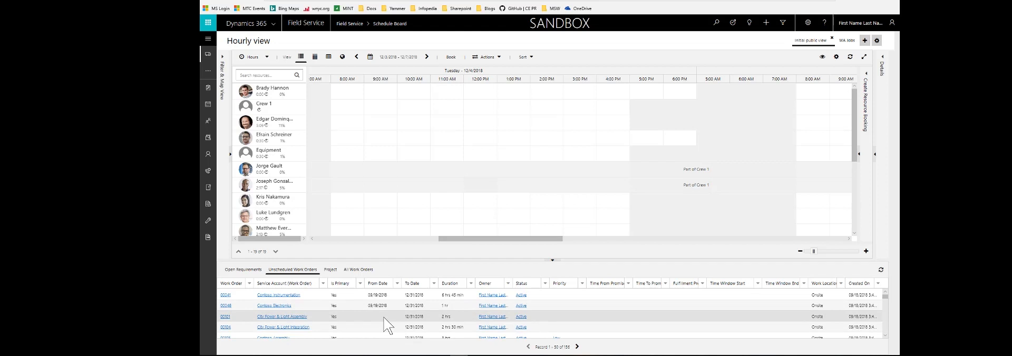
# - Book unscheduled work order 00101 on Crew 1 at 11:00 AM on 12/4/2018 and show the crew's resources in split view
pyautogui.moveTo(348, 319); pyautogui.dragTo(435, 107)
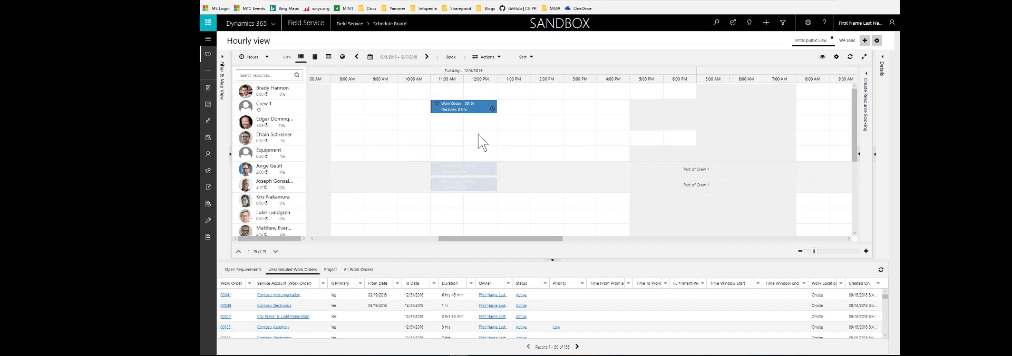
pyautogui.rightClick(269, 108)
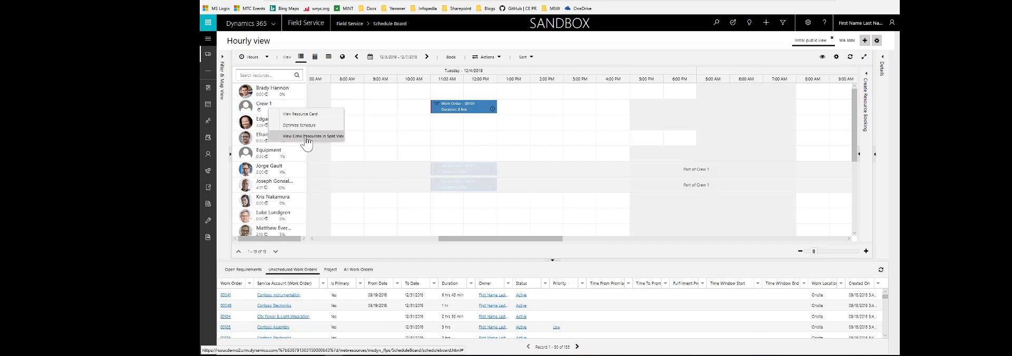
pyautogui.click(343, 137)
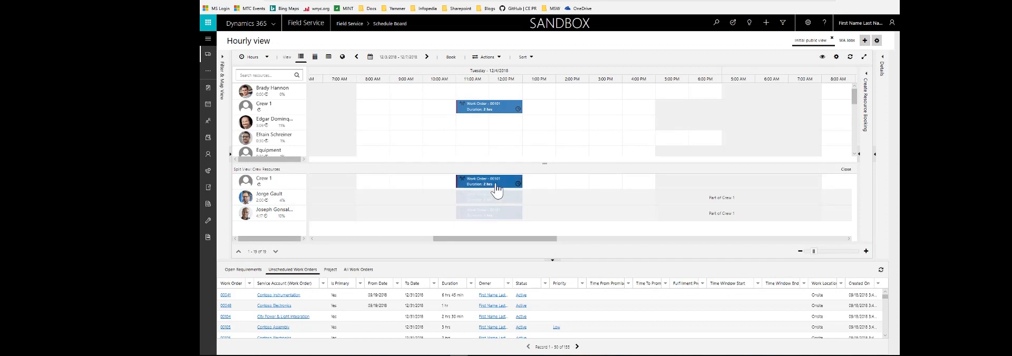
# - Extend Crew 1's 00101 booking in the split view to 3 hours, ending at 2:00 PM
pyautogui.moveTo(507, 187)
pyautogui.click(519, 185)
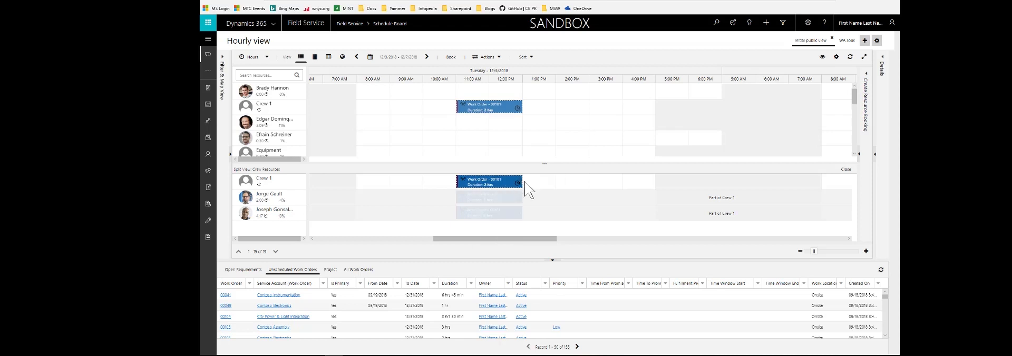
pyautogui.moveTo(531, 184); pyautogui.dragTo(554, 185)
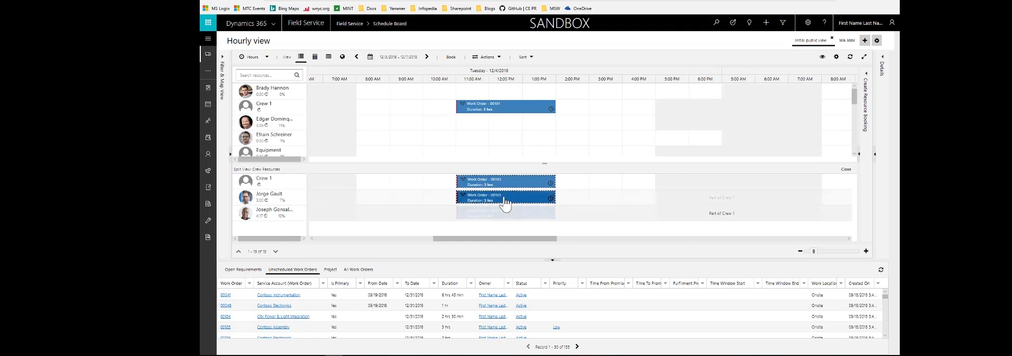
# - Open the first crew member's 00101 booking and examine its Cascade Crew Changes and Accept Cascade Crew Changes scheduling settings
pyautogui.doubleClick(505, 203)
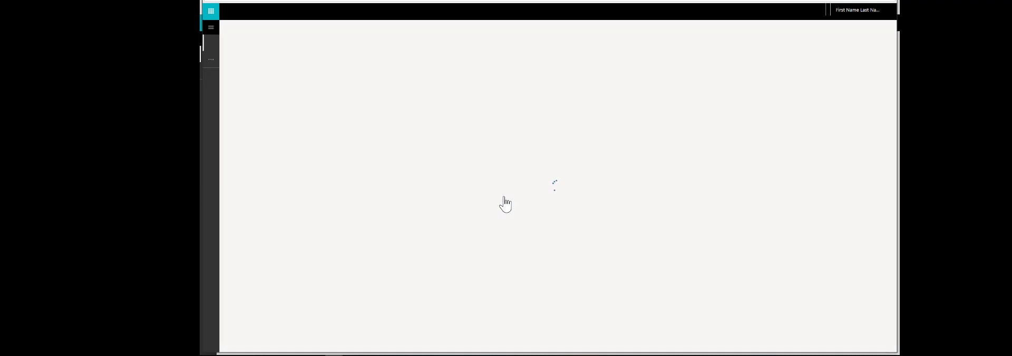
pyautogui.click(265, 75)
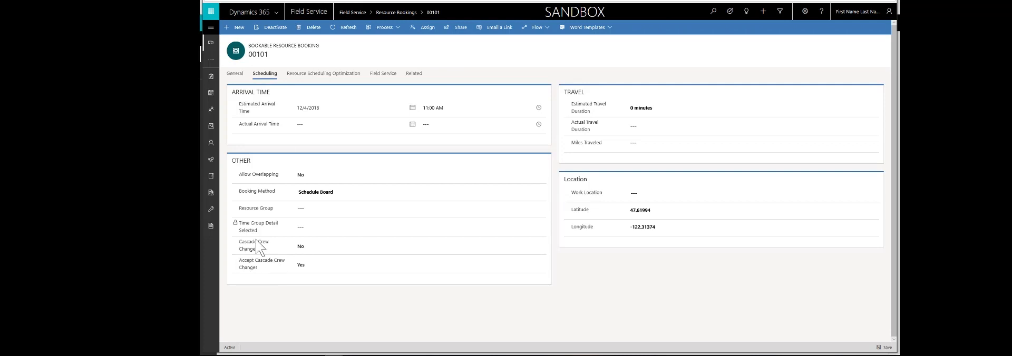
pyautogui.moveTo(266, 244)
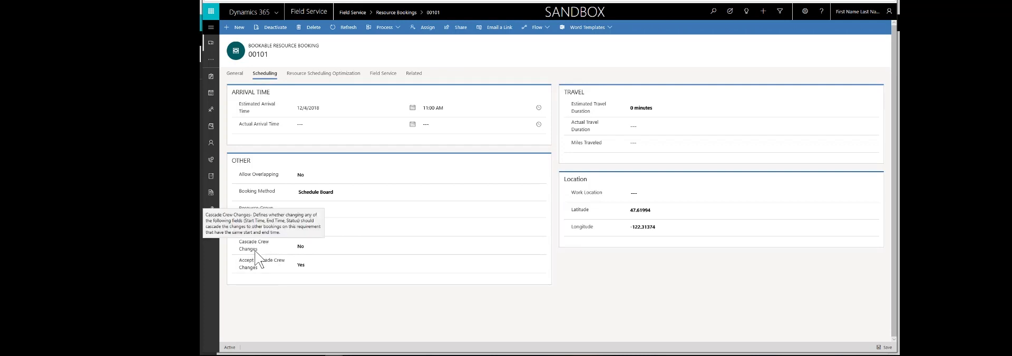
pyautogui.moveTo(267, 266)
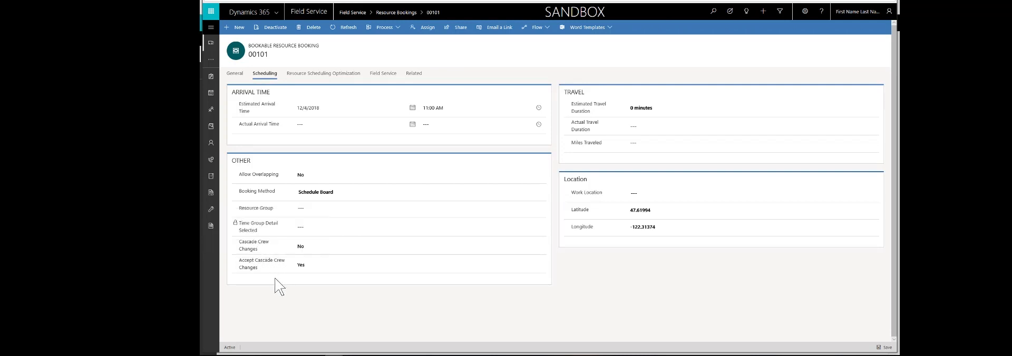